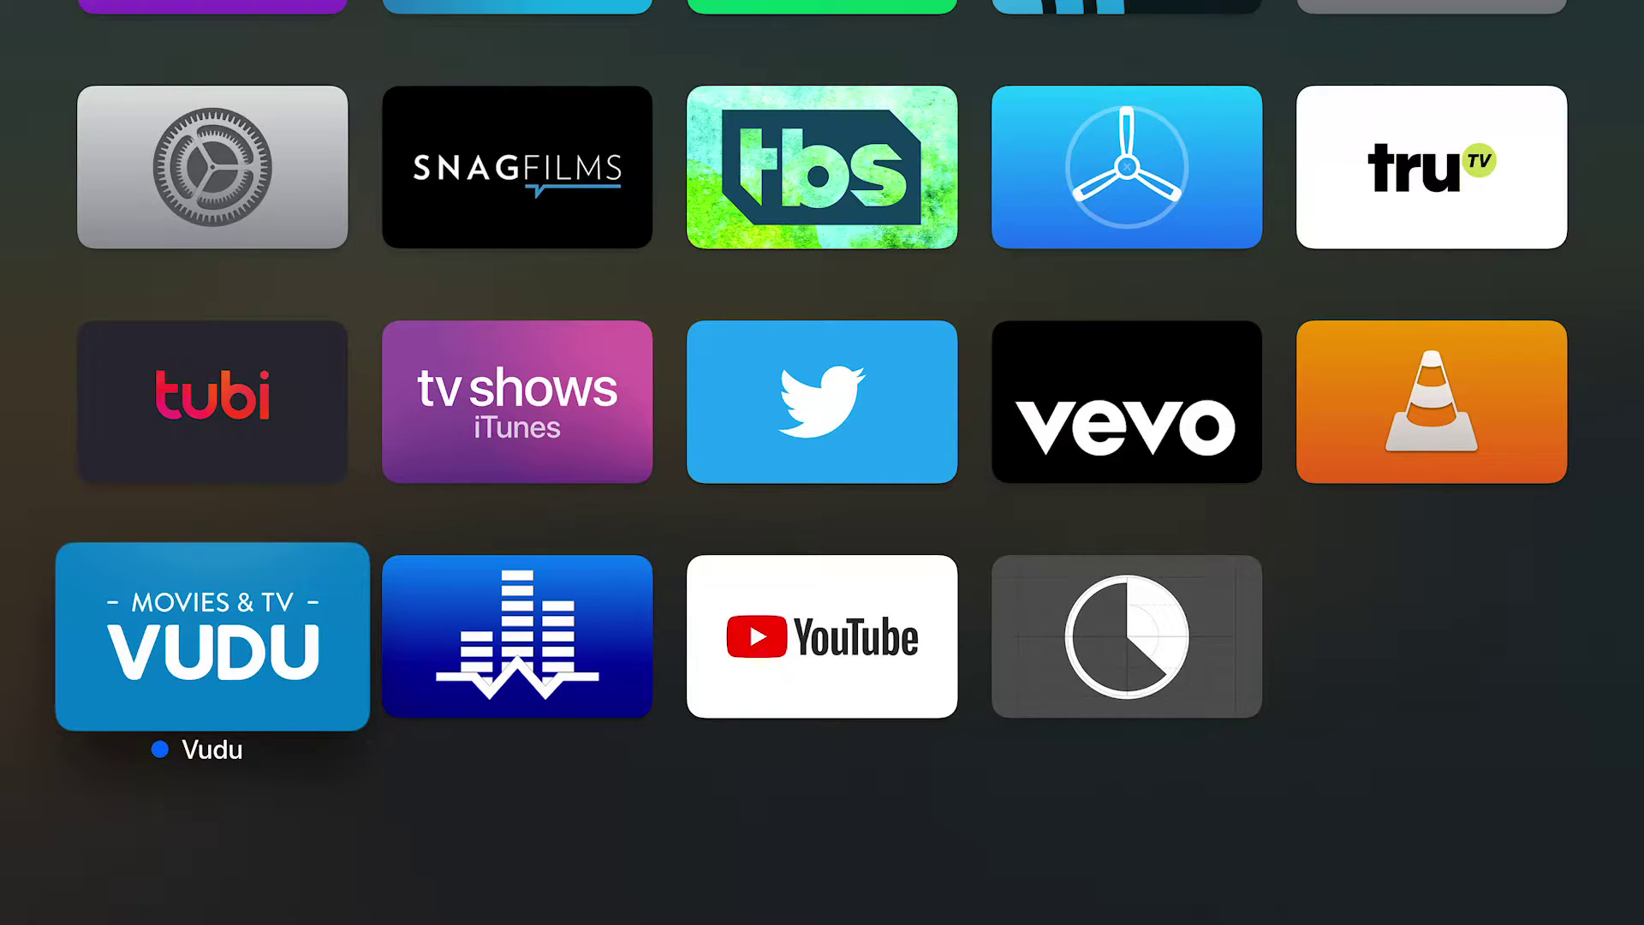
- Wait for Kodi to finish installing, then move focus right to the new Kodi tile
{"action": "key", "text": "Return"}
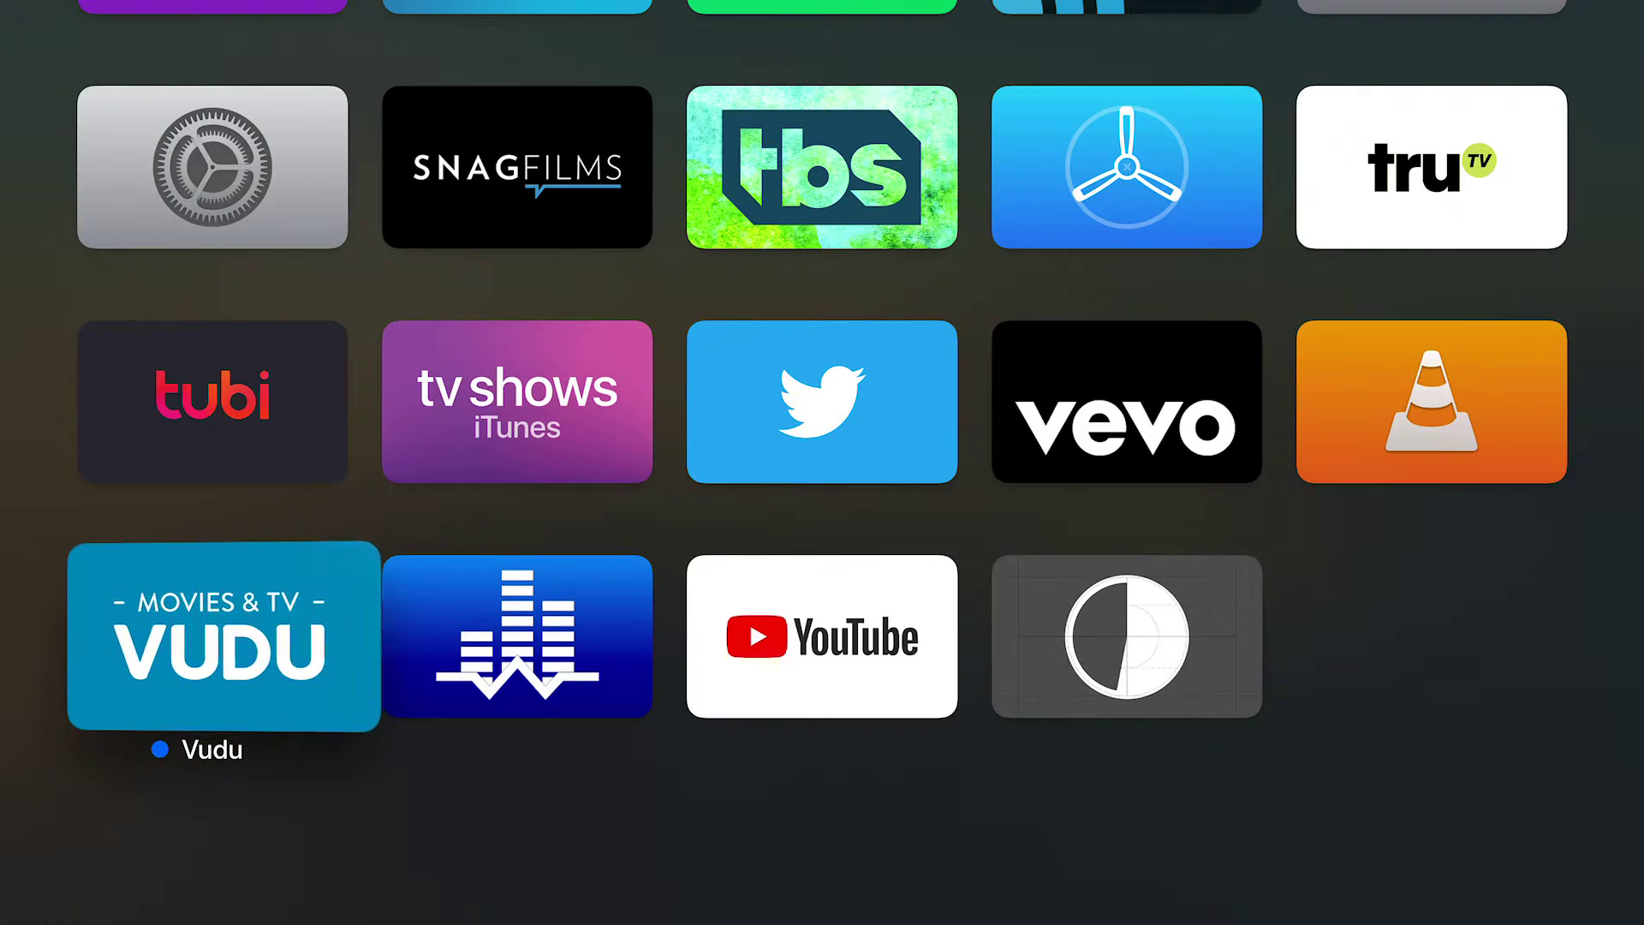
{"action": "key", "text": "Right"}
{"action": "key", "text": "Right"}
{"action": "key", "text": "Right"}
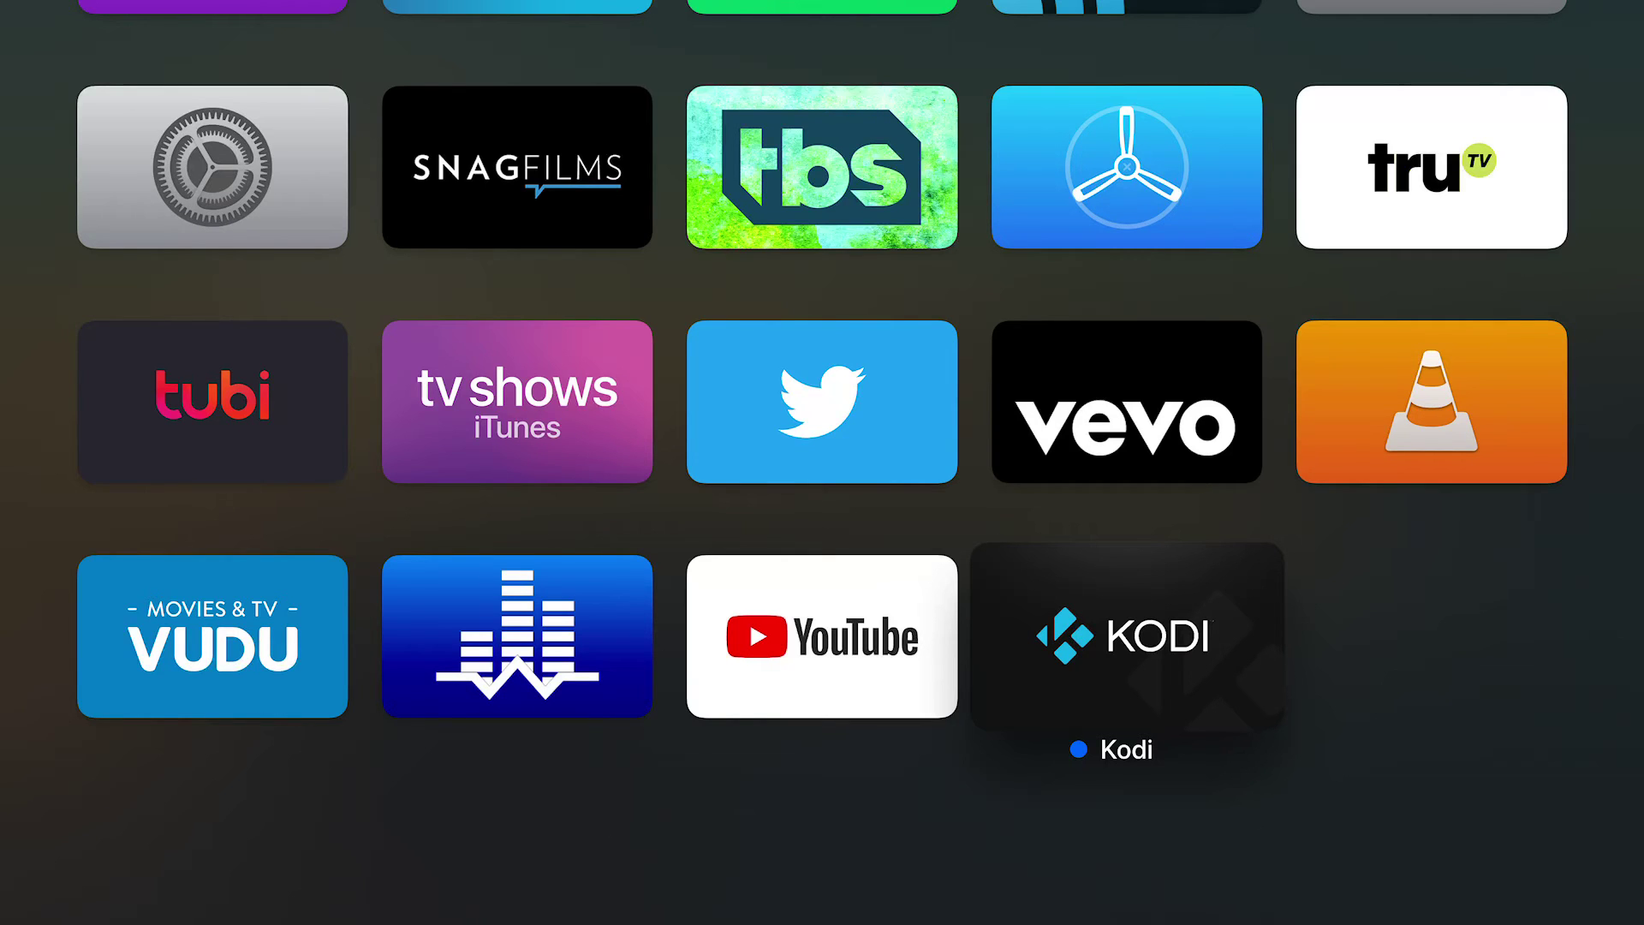
- Launch Kodi from its home-screen tile and move up to the settings gear
{"action": "key", "text": "Return"}
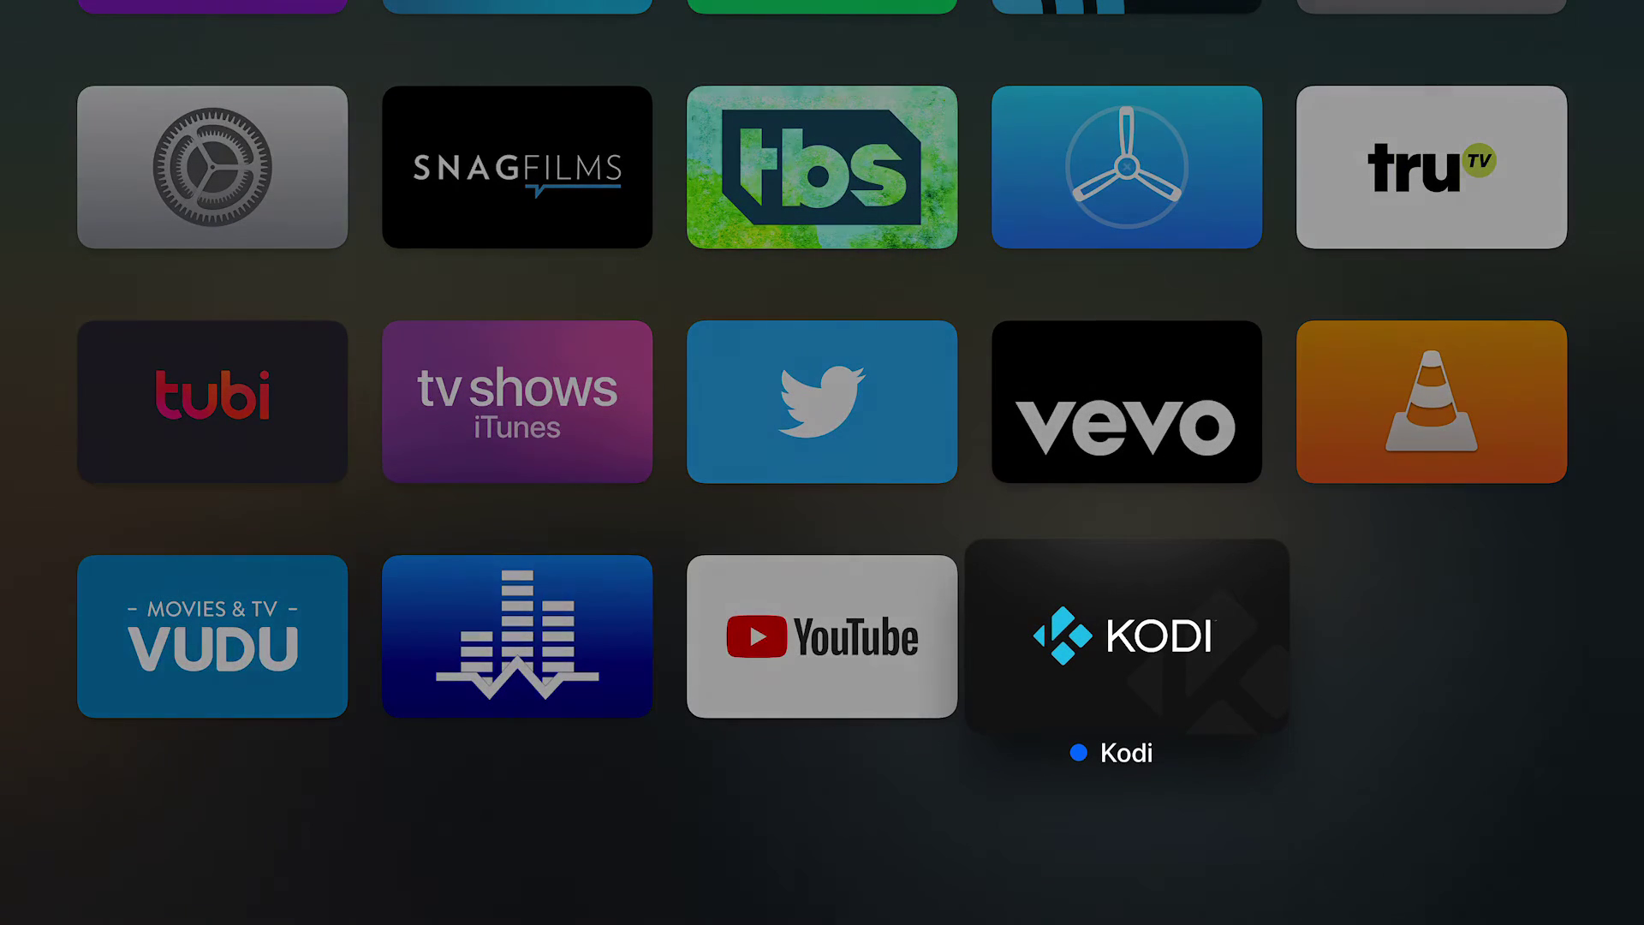
{"action": "key", "text": "Return"}
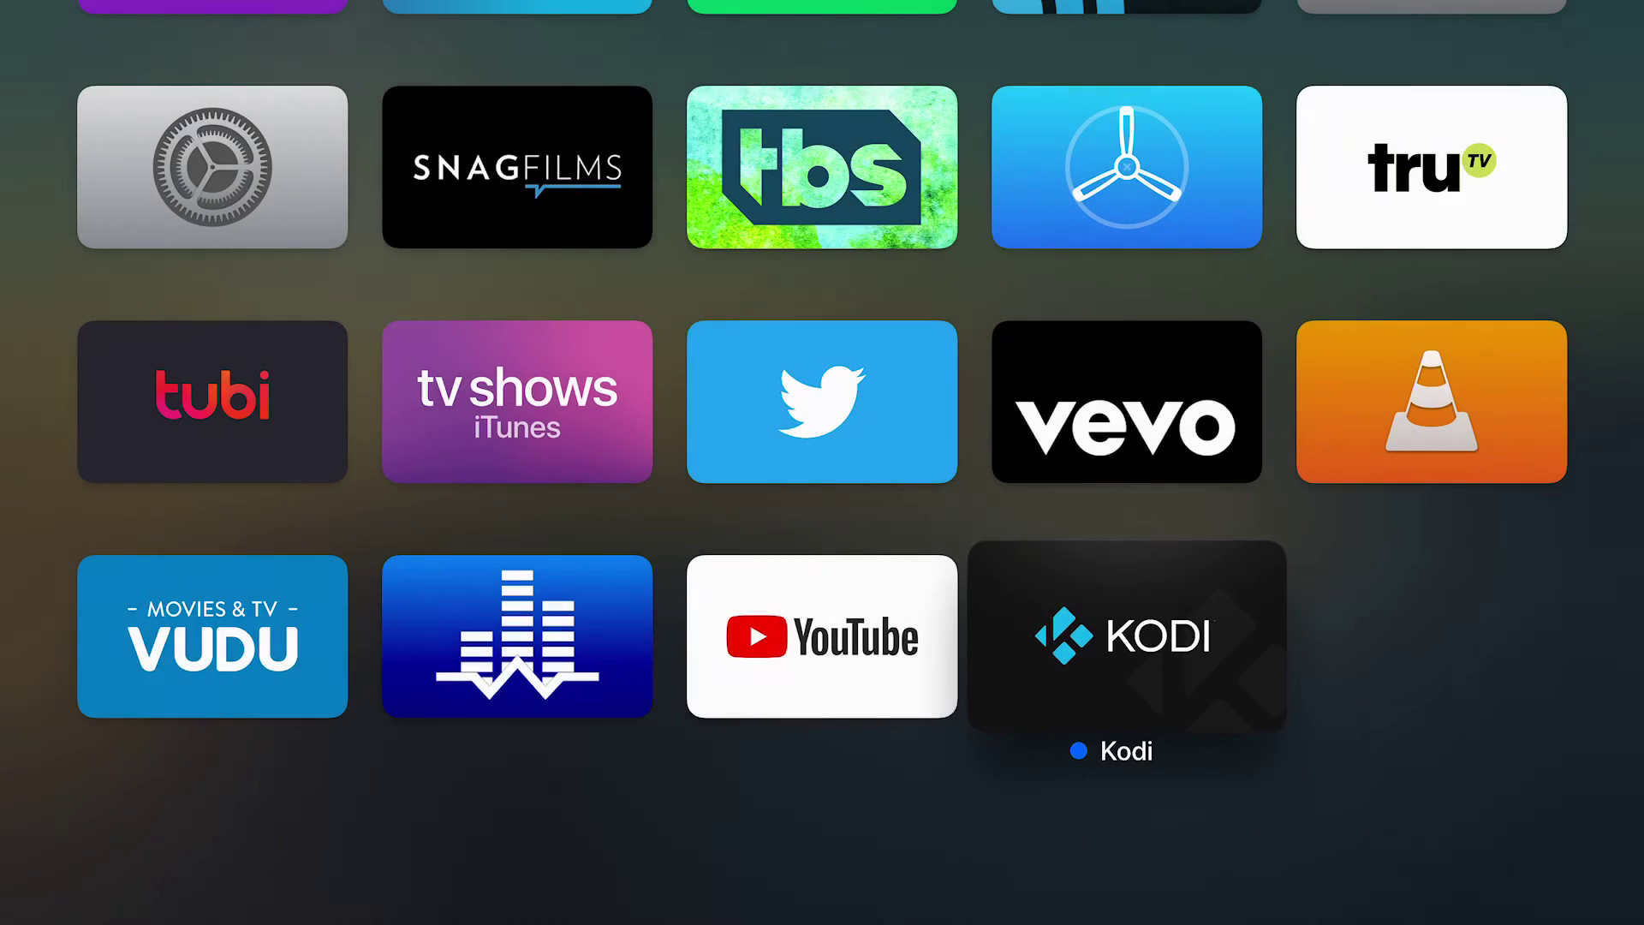
{"action": "key", "text": "Left"}
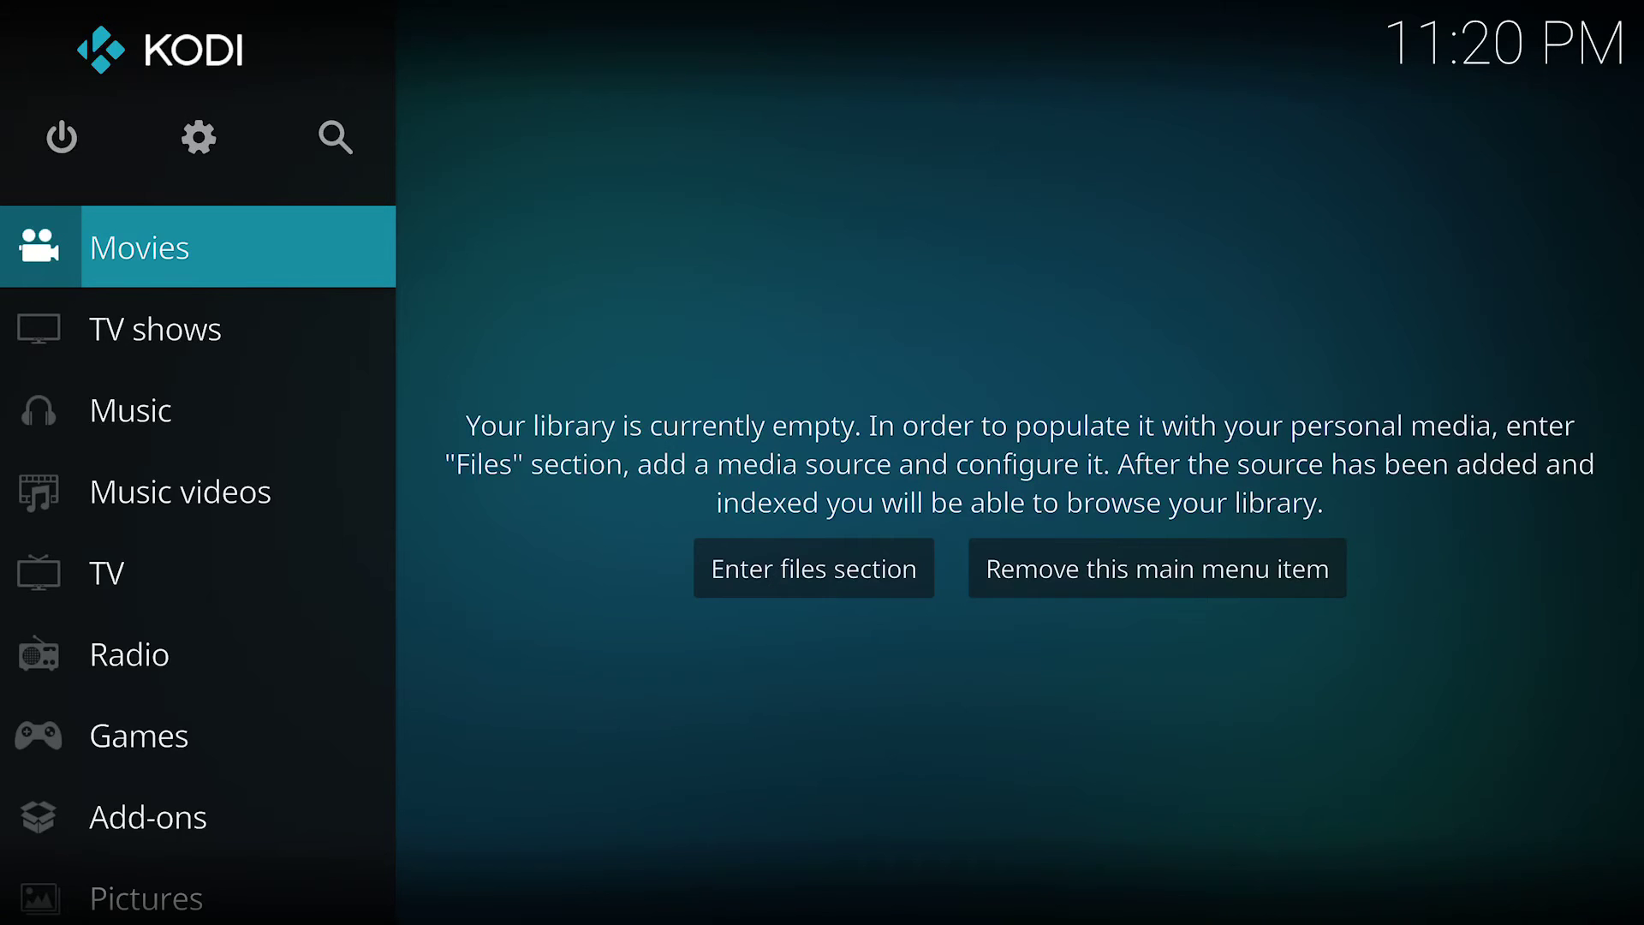
{"action": "key", "text": "Up"}
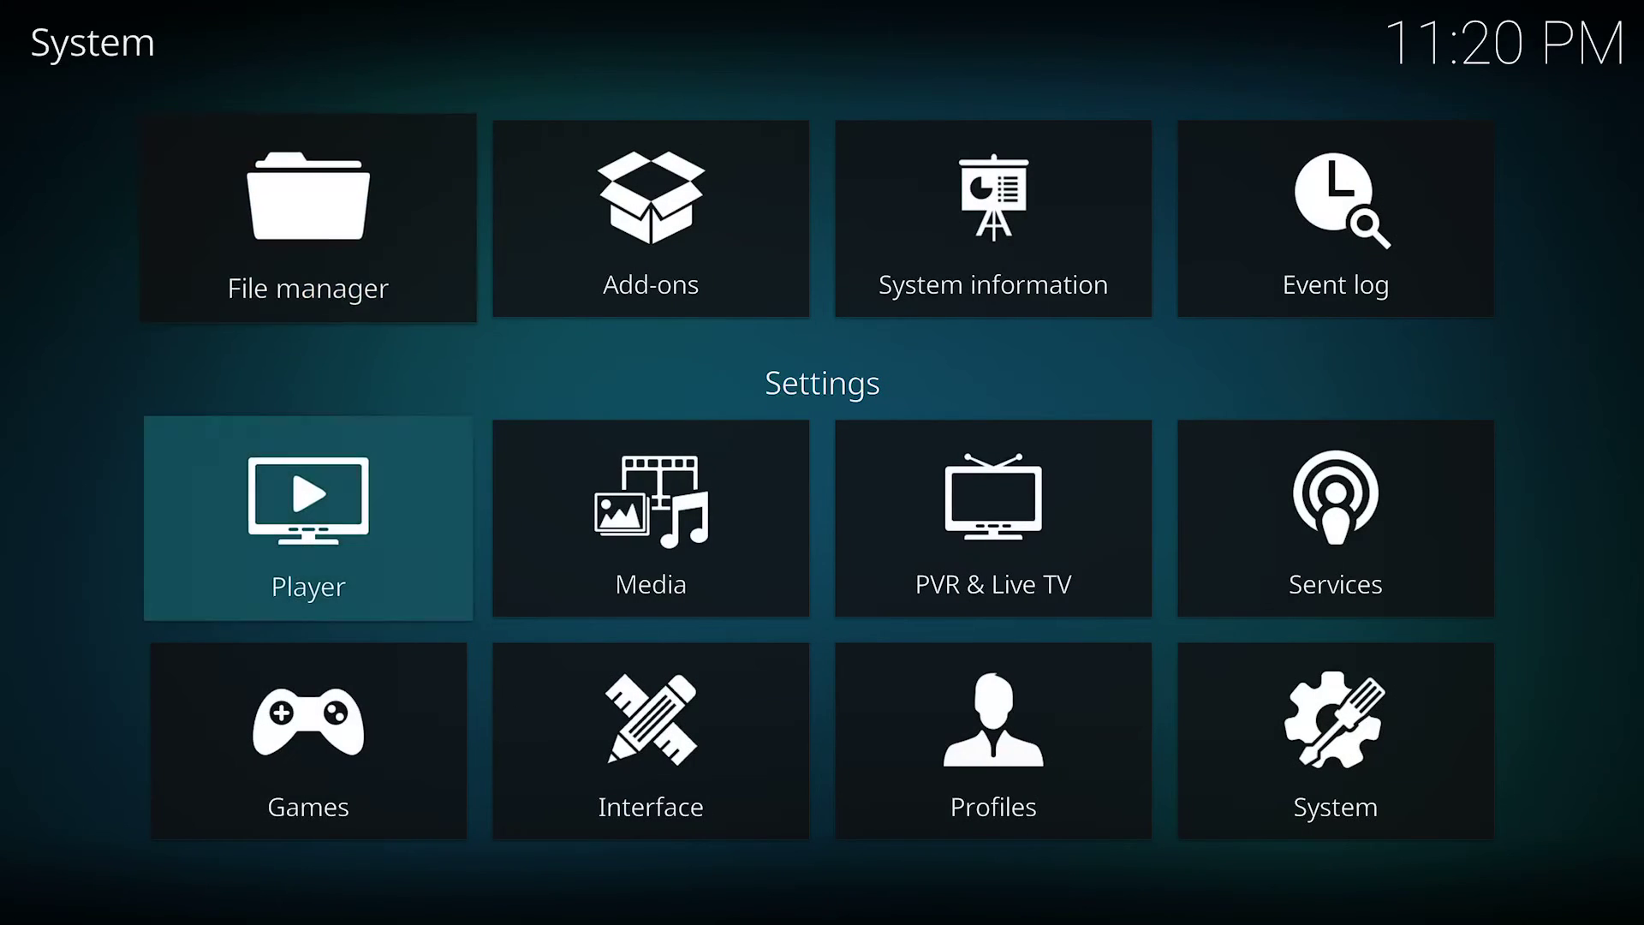
{"action": "key", "text": "Down"}
- Open the System settings category, showing Display mode set to Full screen
{"action": "key", "text": "Right"}
{"action": "key", "text": "Right"}
{"action": "key", "text": "Right"}
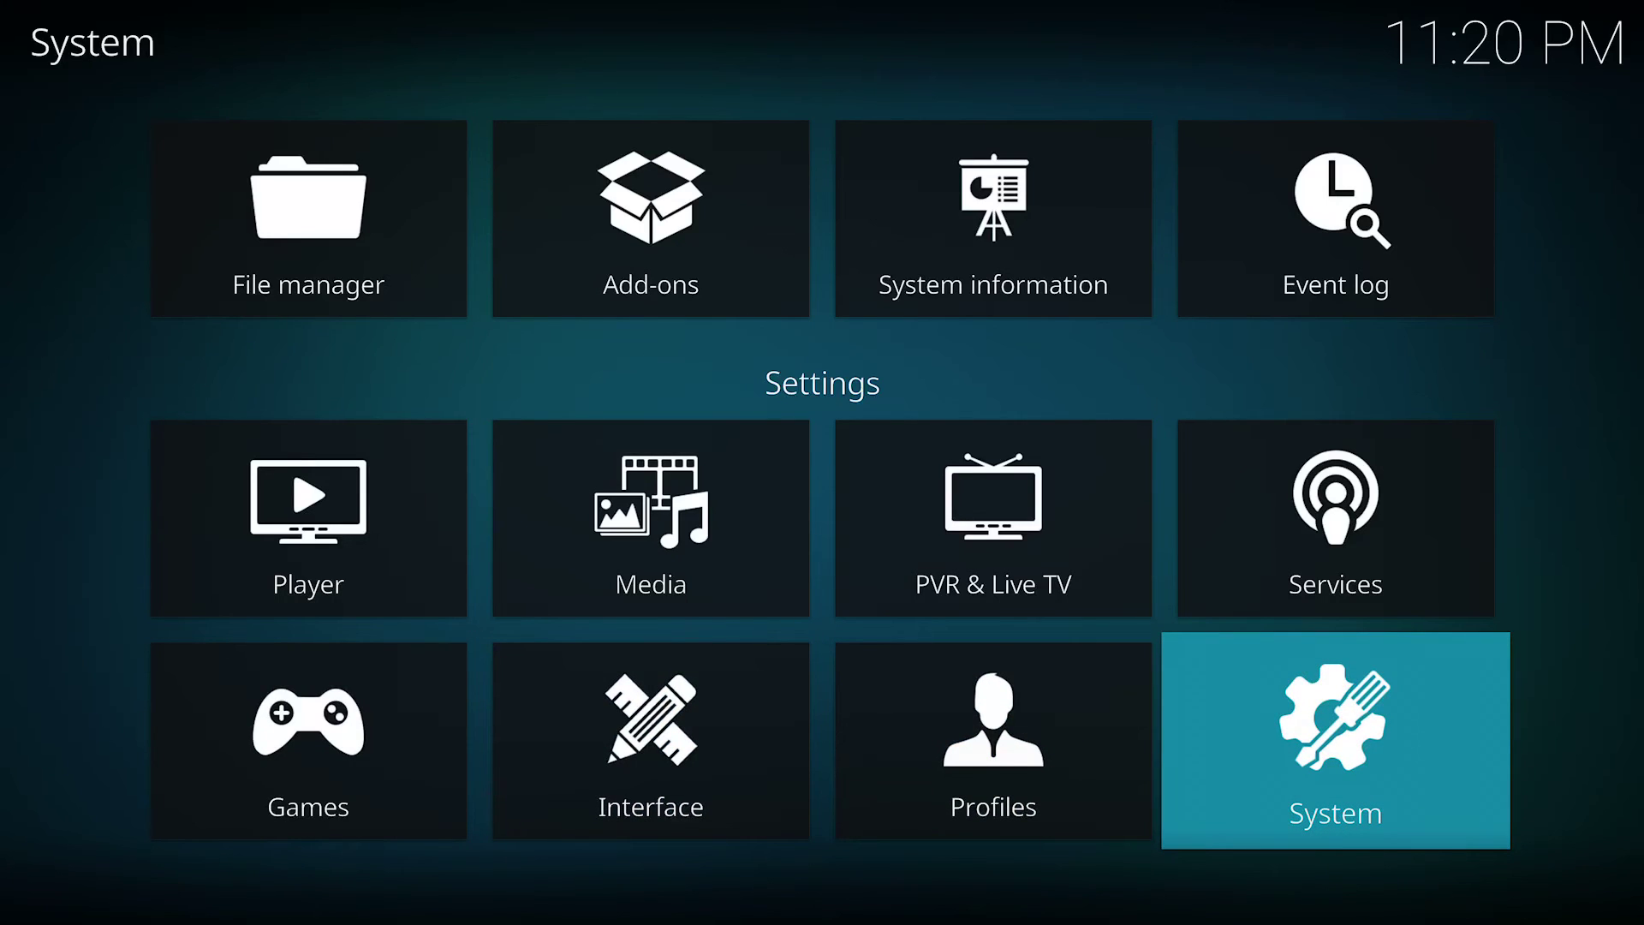
{"action": "key", "text": "Return"}
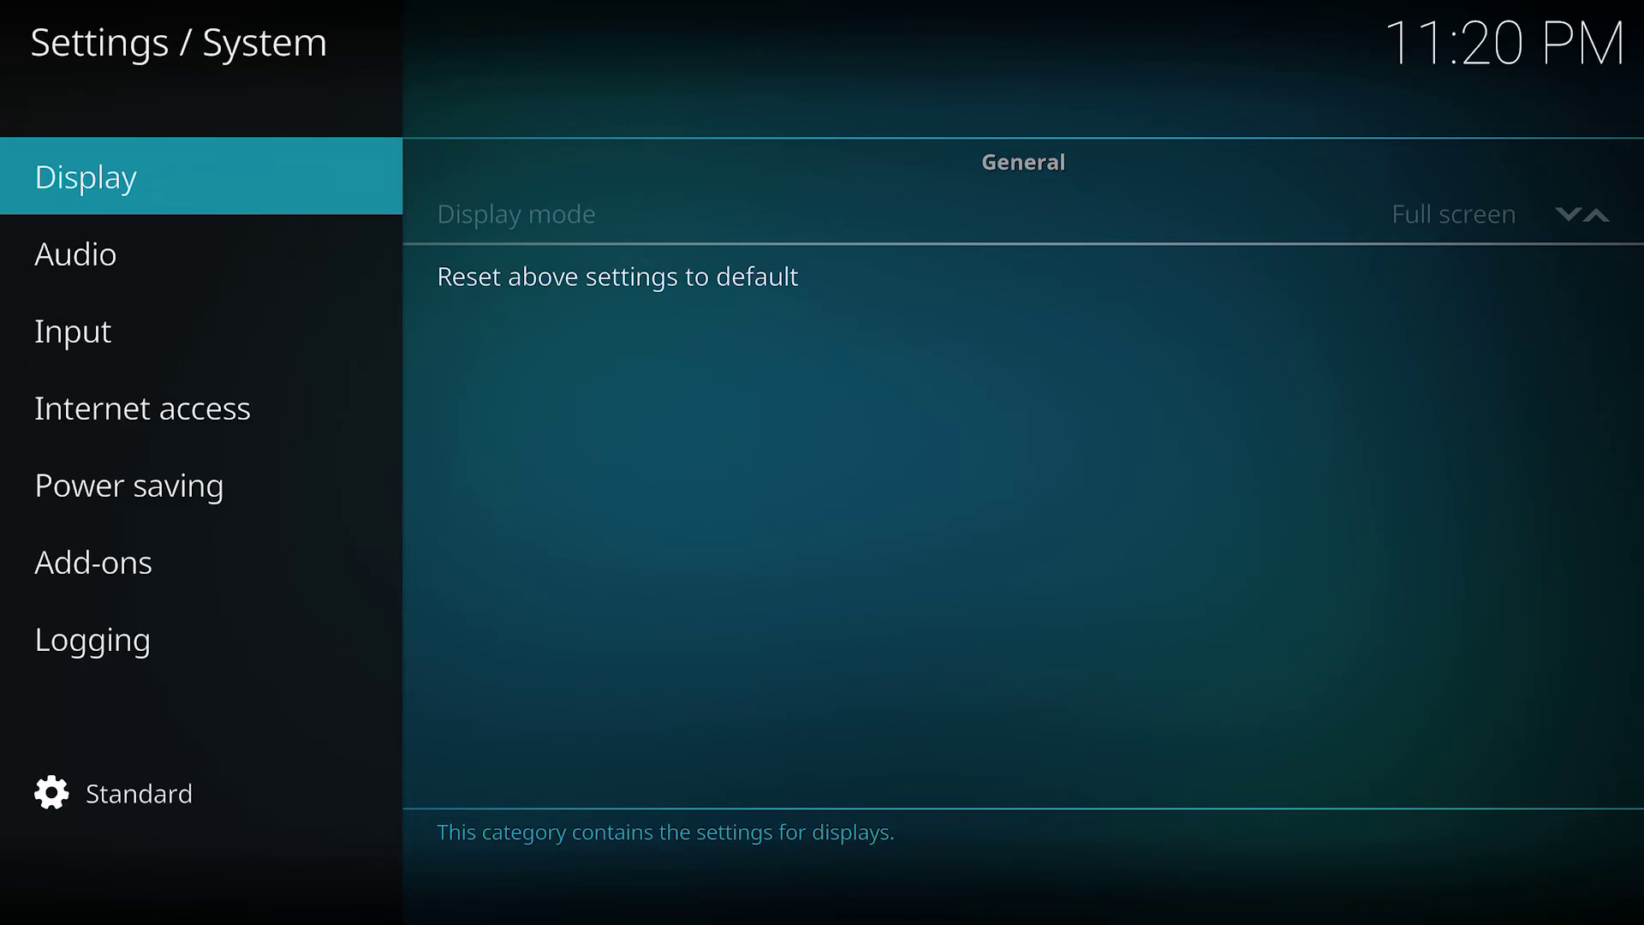
- Browse the Logging and Add-ons categories, then back out to the System menu
{"action": "left_click", "coordinate": [92, 639]}
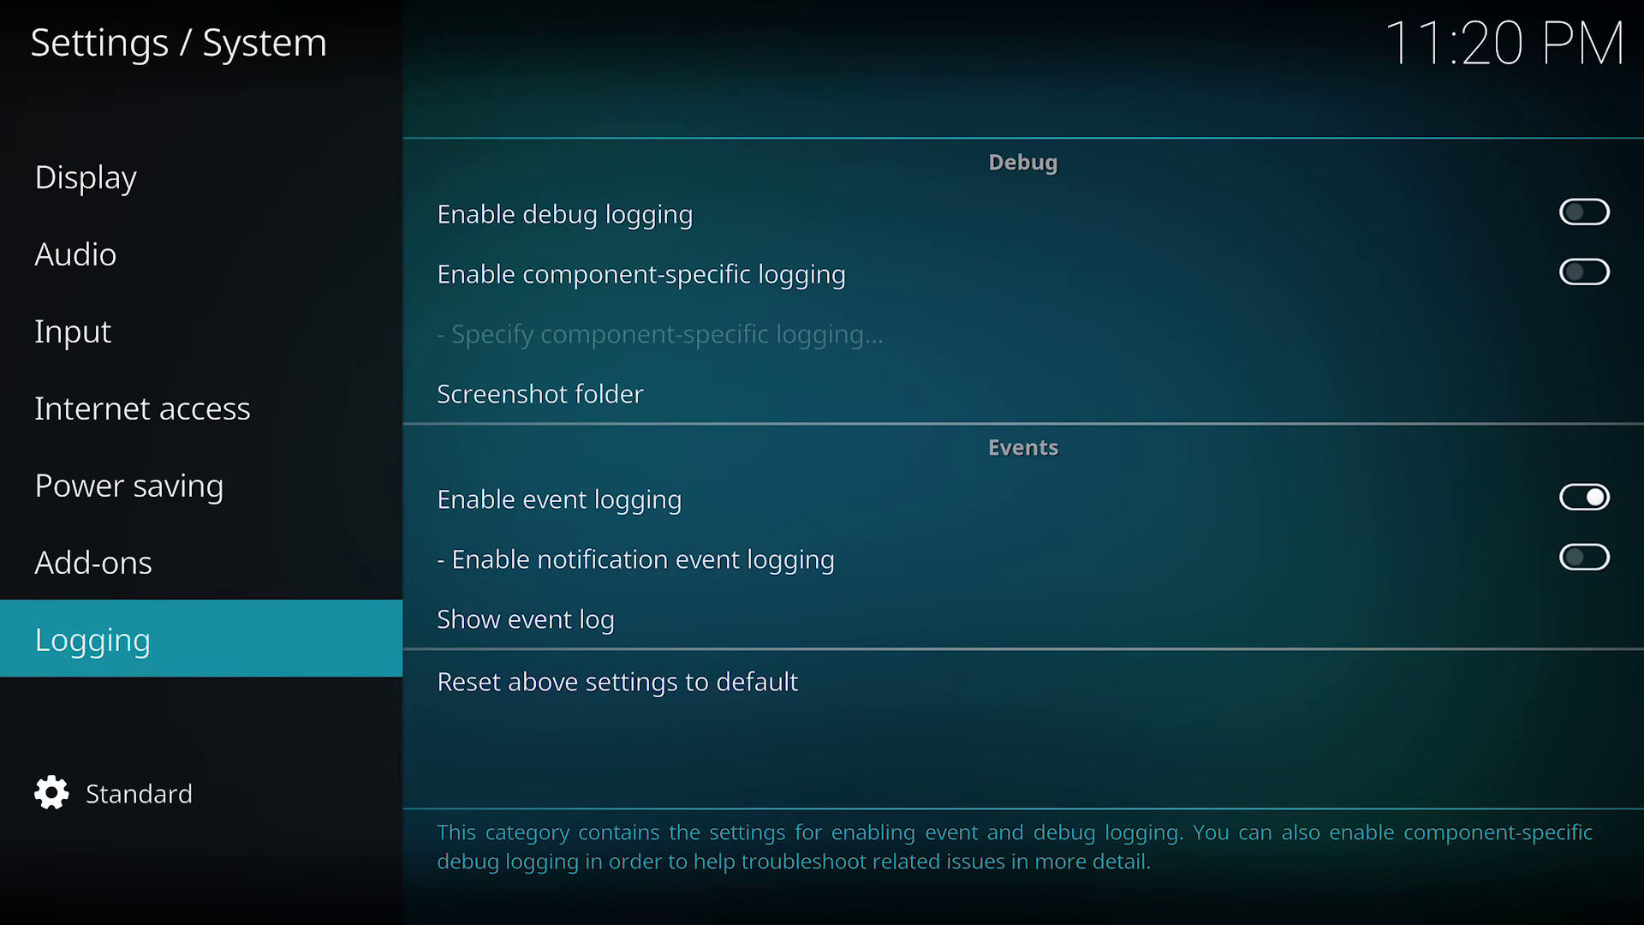
{"action": "left_click", "coordinate": [137, 793]}
{"action": "left_click", "coordinate": [92, 640]}
{"action": "left_click", "coordinate": [93, 562]}
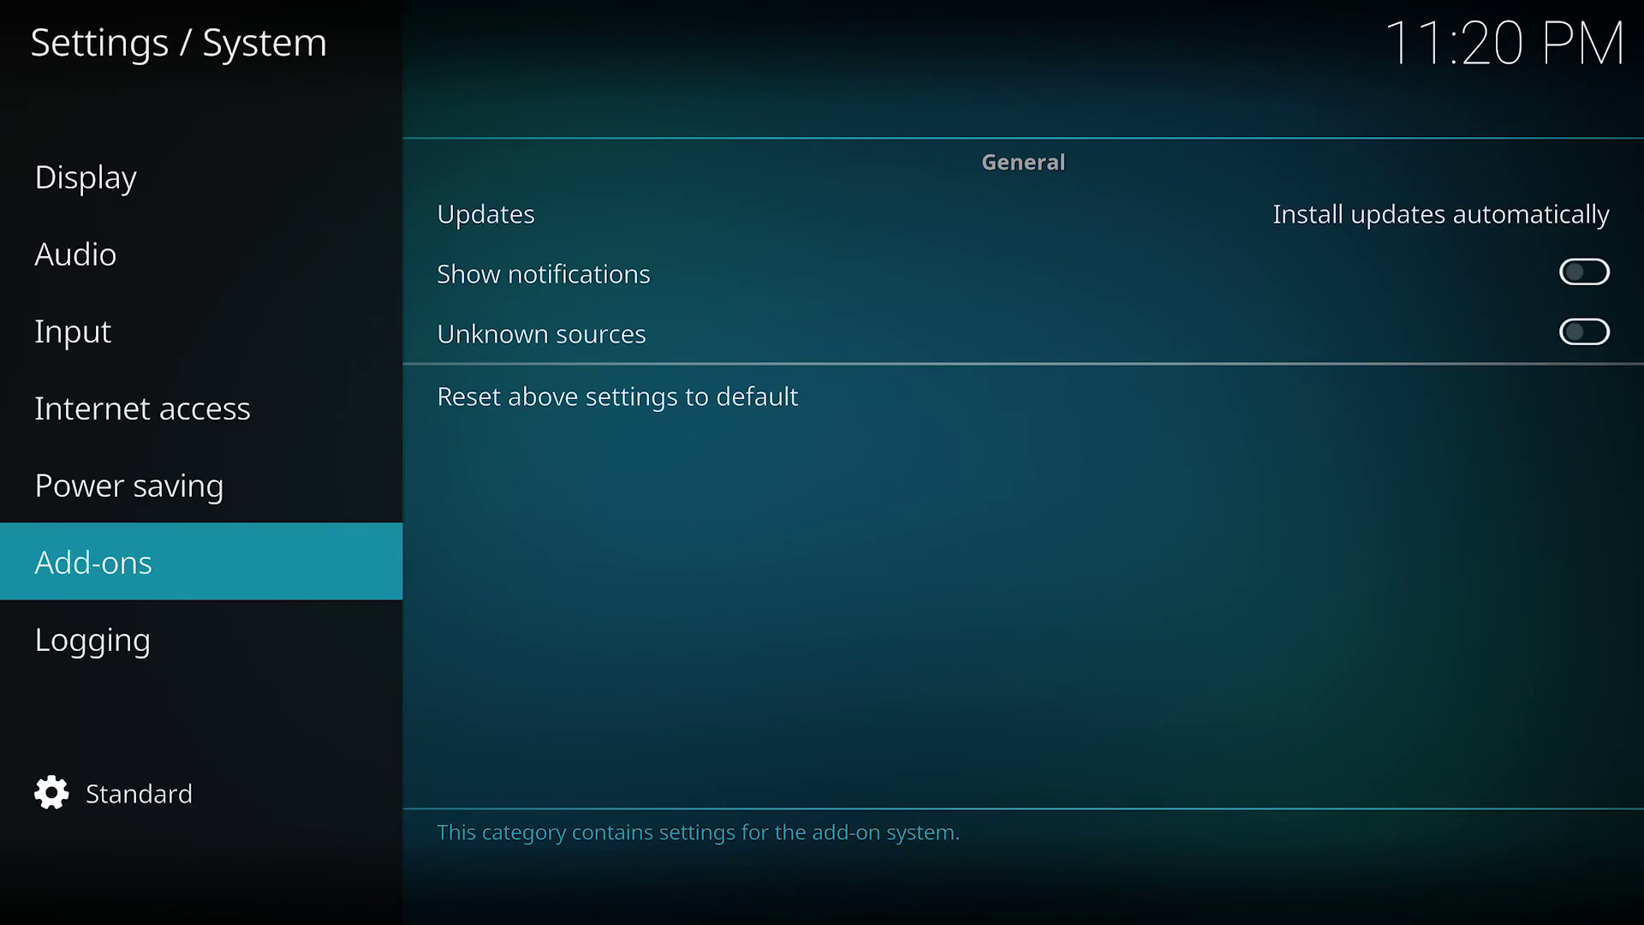
{"action": "key", "text": "Down"}
{"action": "key", "text": "Down"}
{"action": "left_click", "coordinate": [93, 639]}
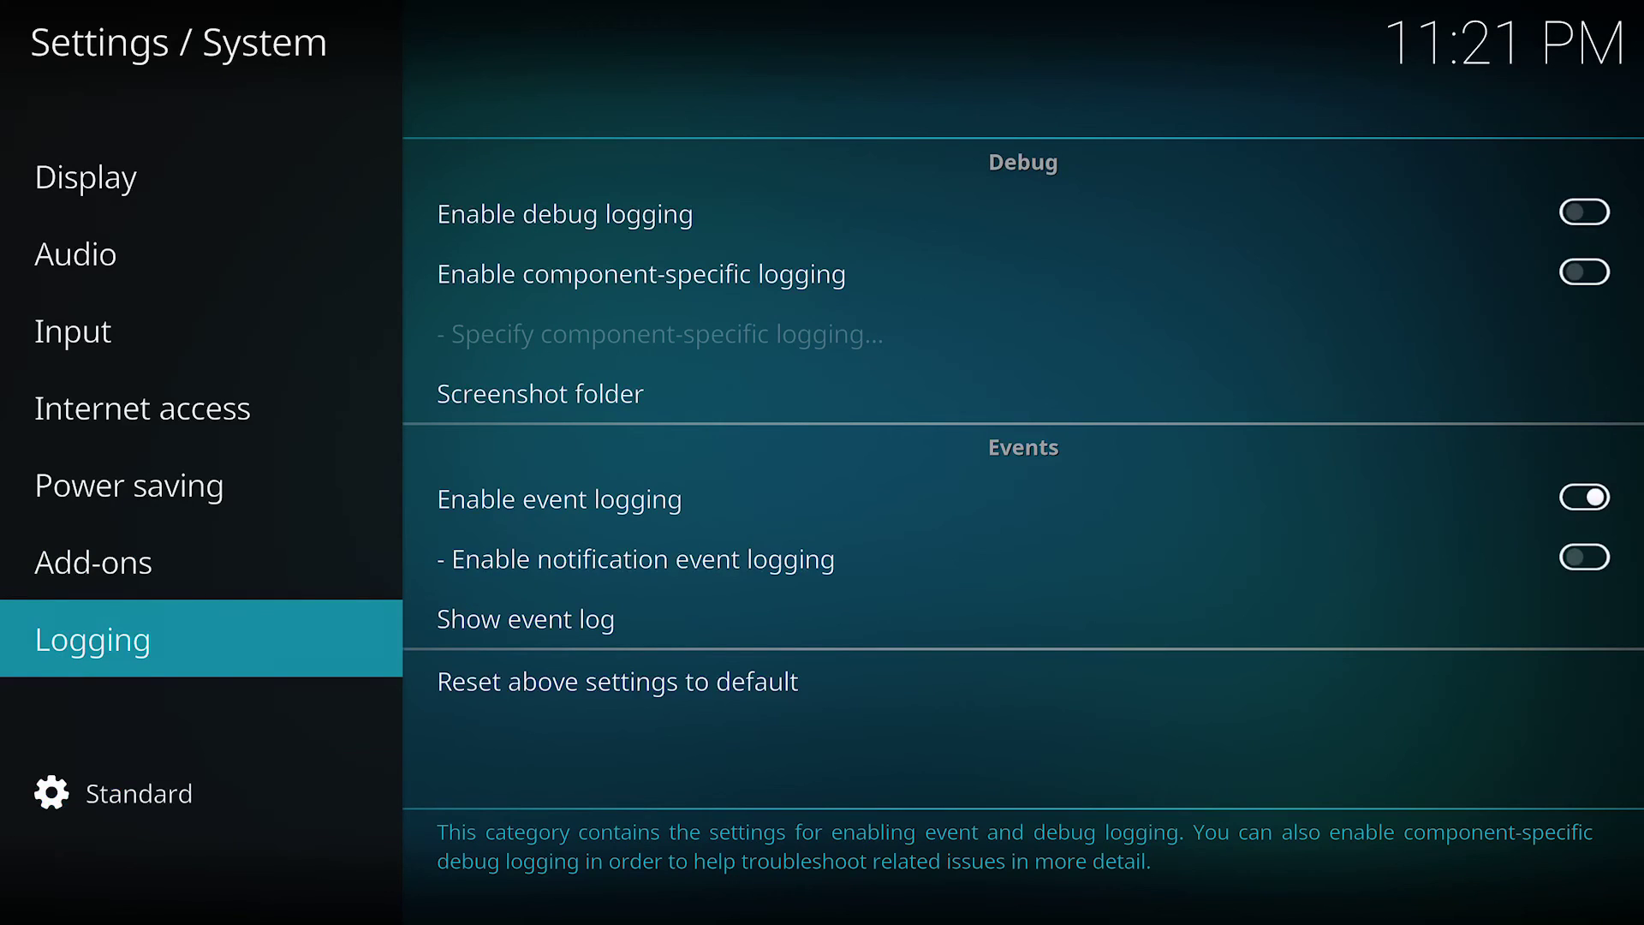
{"action": "key", "text": "Escape"}
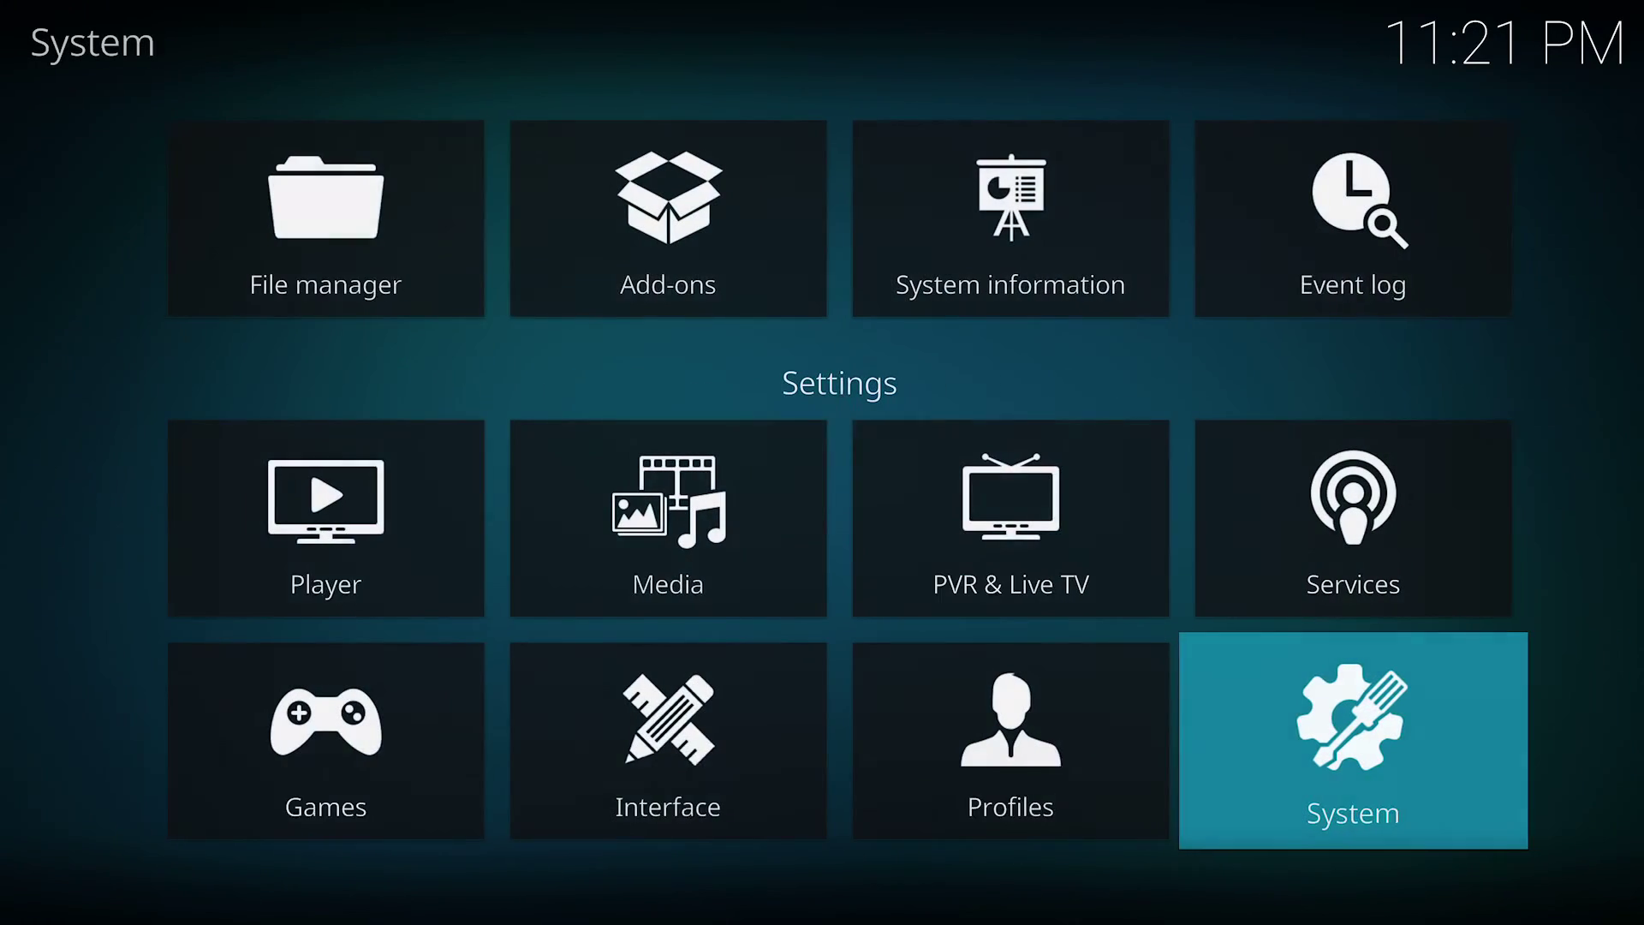
- Go back to Kodi's home screen and move down the main menu to Weather
{"action": "key", "text": "Escape"}
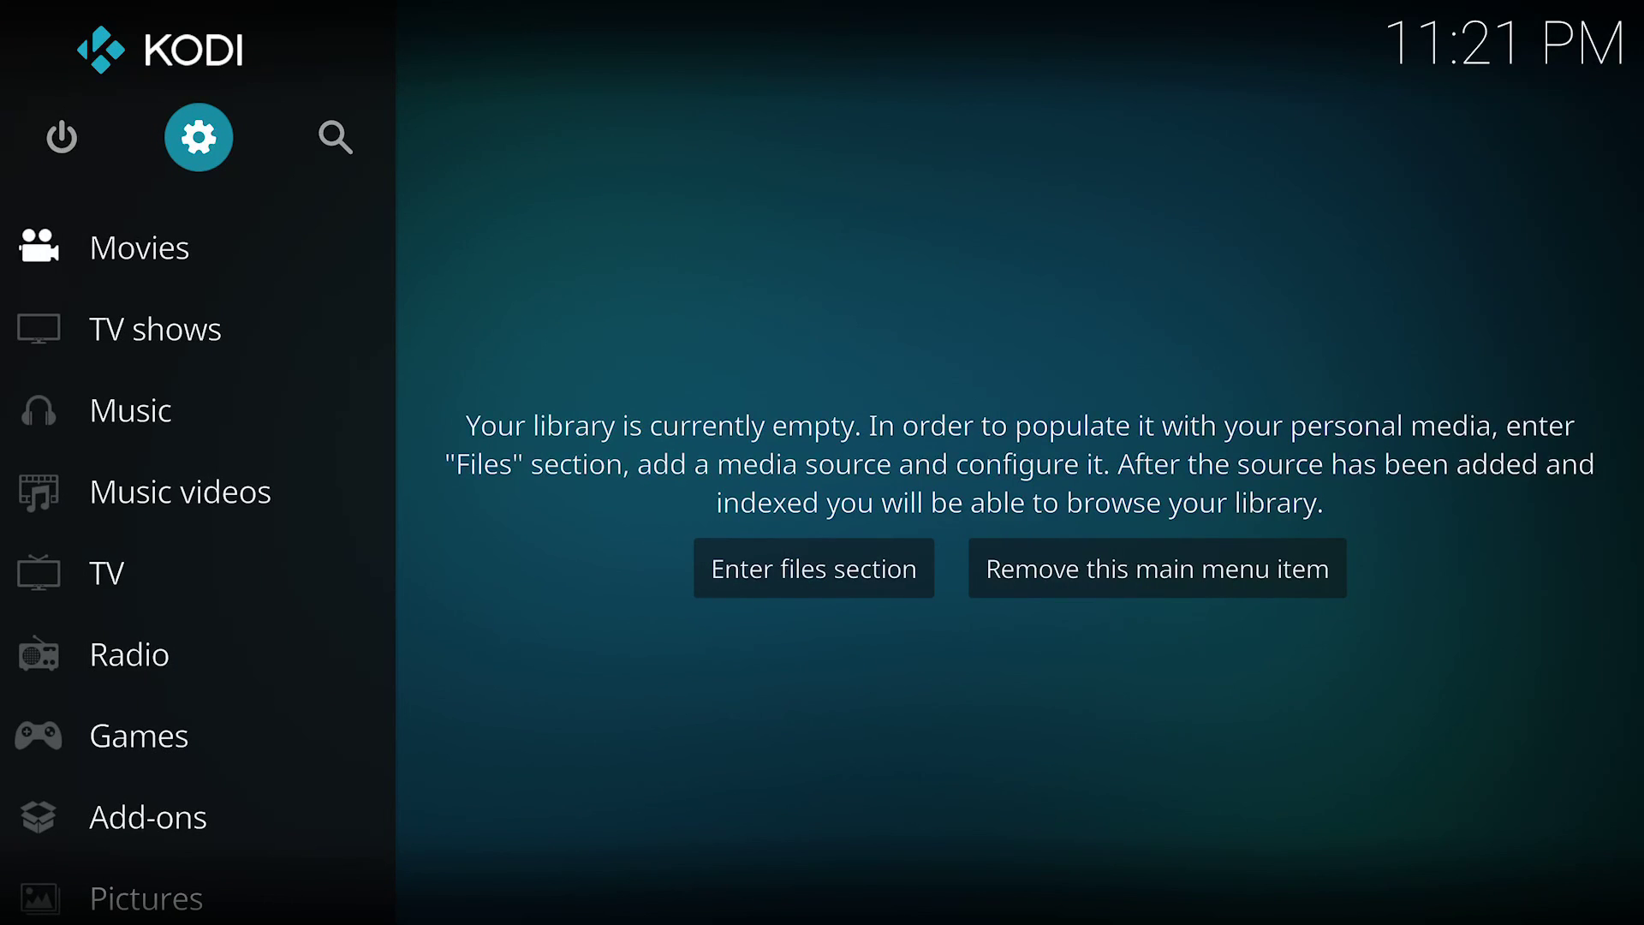
{"action": "key", "text": "Down"}
{"action": "key", "text": "Down"}
{"action": "key", "text": "Down"}
{"action": "key", "text": "Down"}
{"action": "key", "text": "Down"}
{"action": "key", "text": "Down"}
{"action": "key", "text": "Down"}
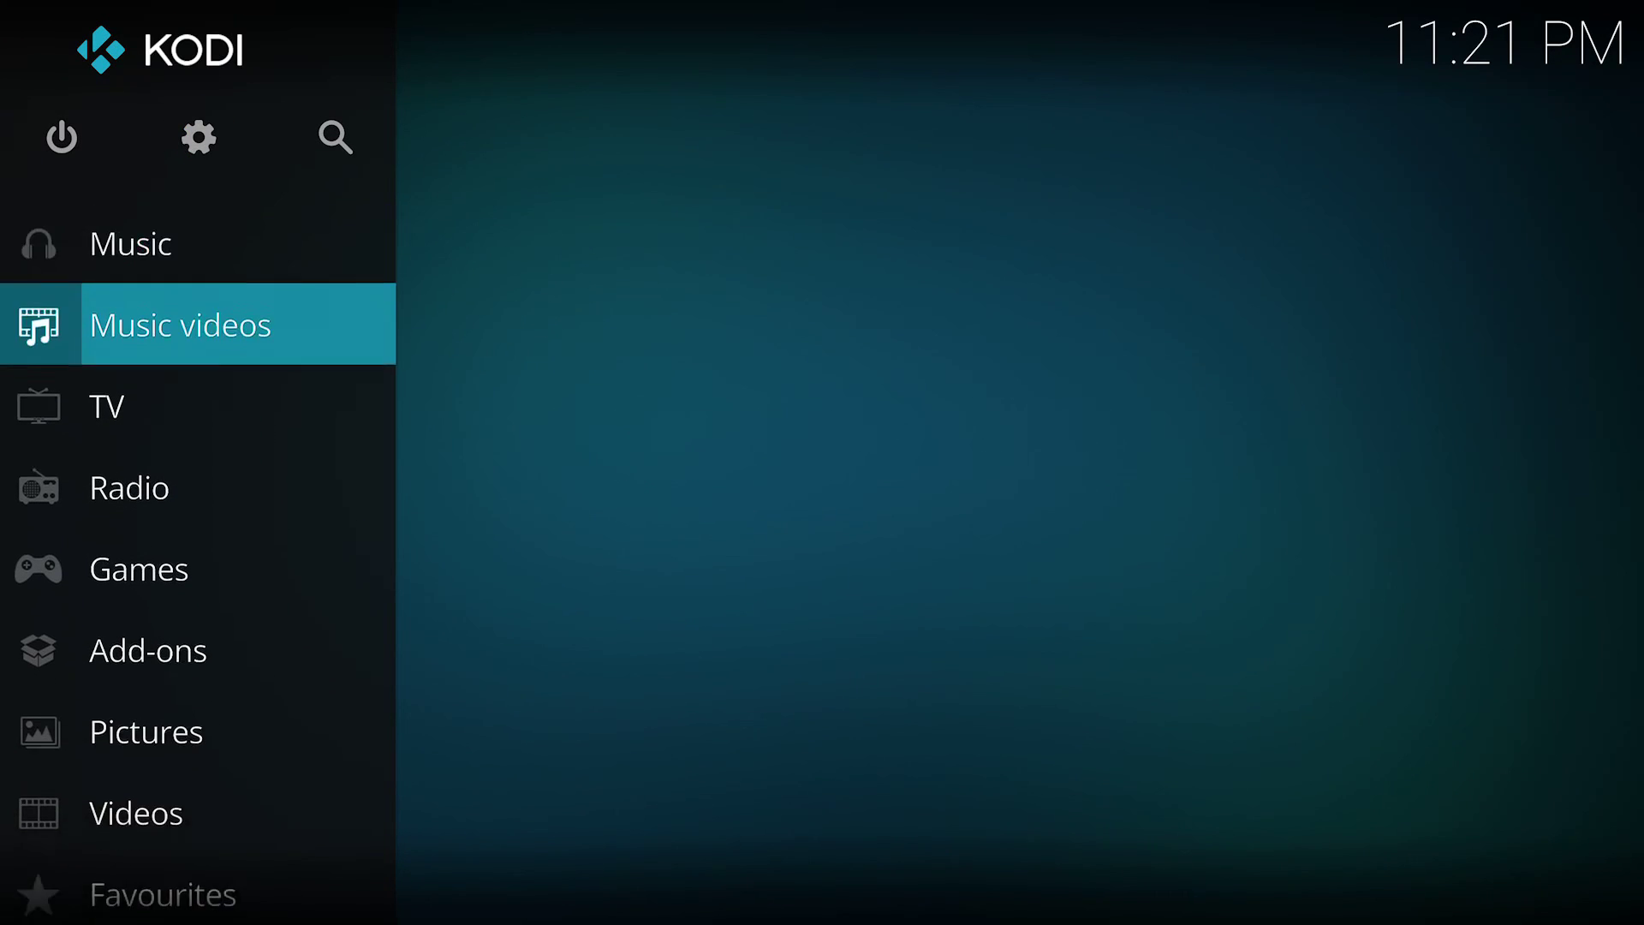
{"action": "key", "text": "Down"}
{"action": "key", "text": "Down"}
{"action": "key", "text": "Down"}
{"action": "key", "text": "Down"}
{"action": "key", "text": "Down"}
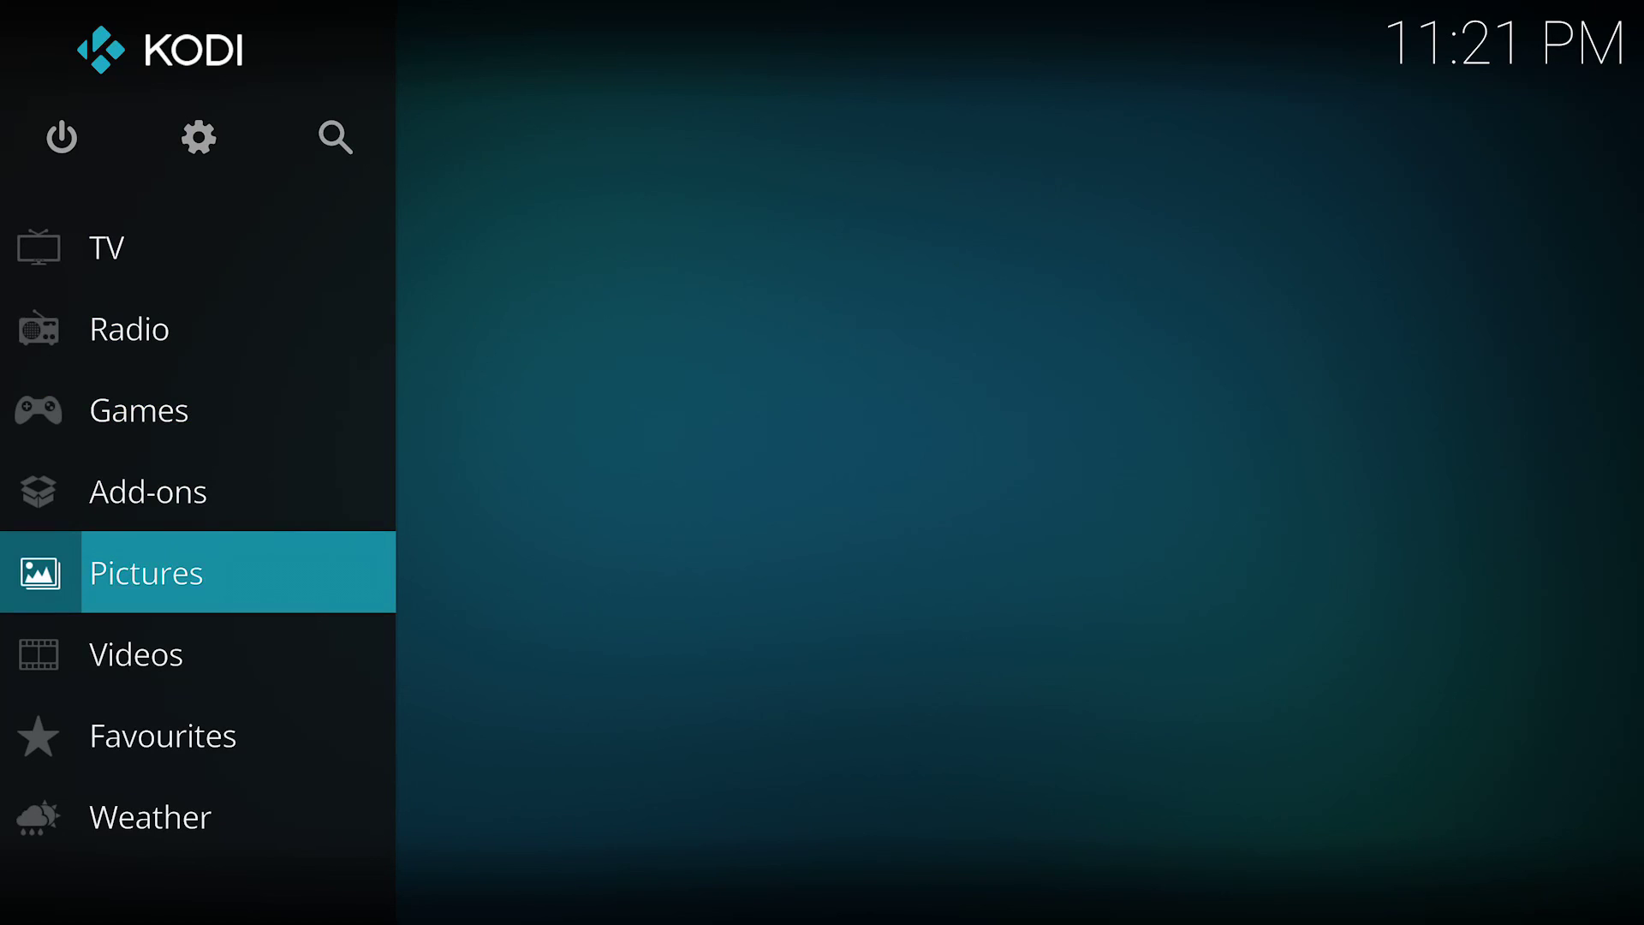